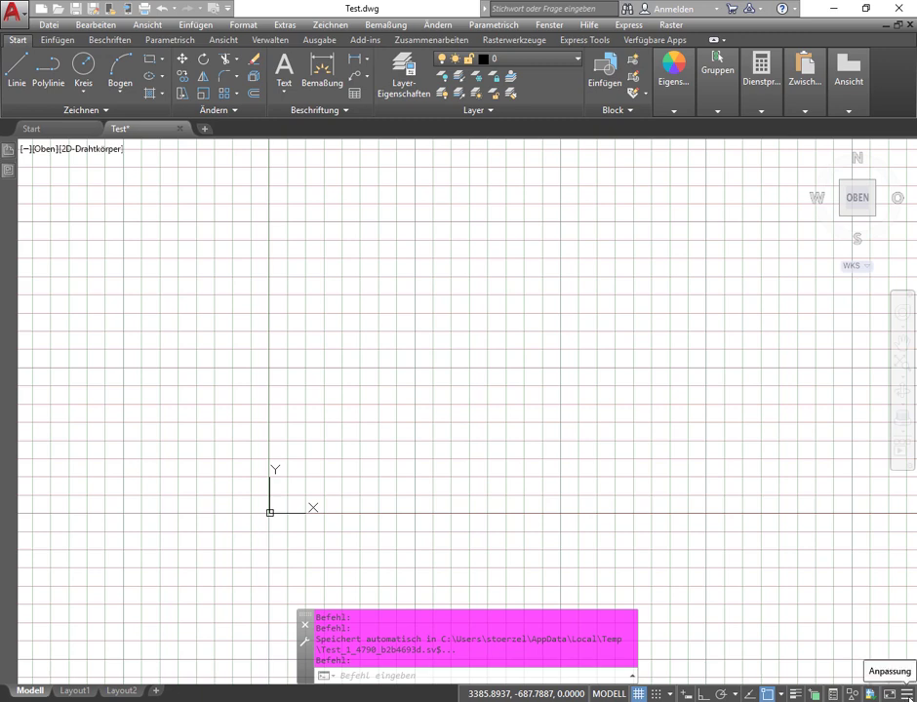
# Step: Open the Anpassung status-bar list and toggle Dynamische Eingabe off and back on
pyautogui.click(907, 695)
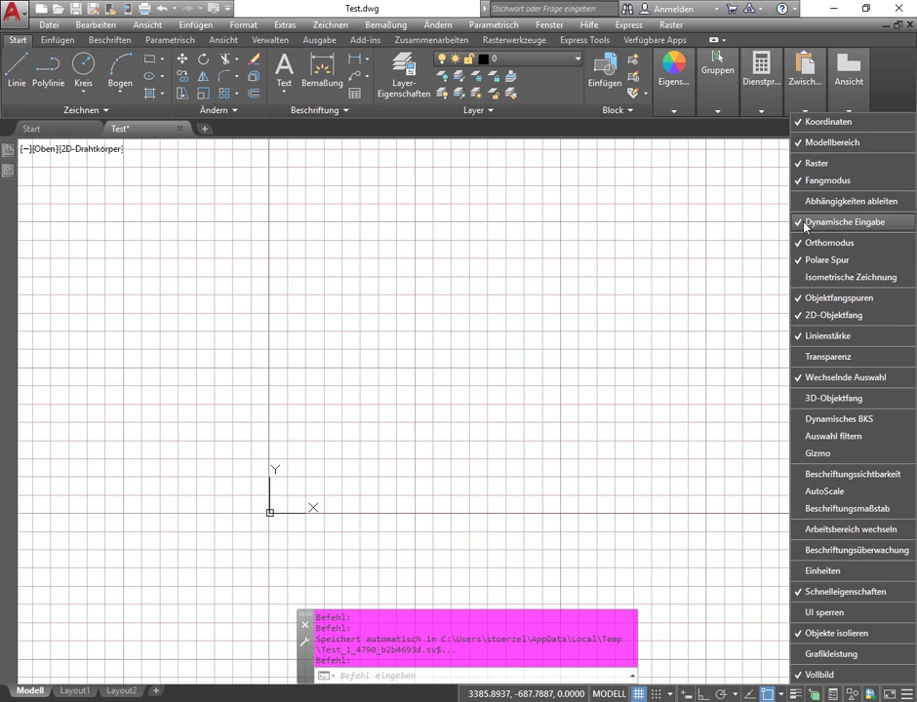
pyautogui.click(803, 224)
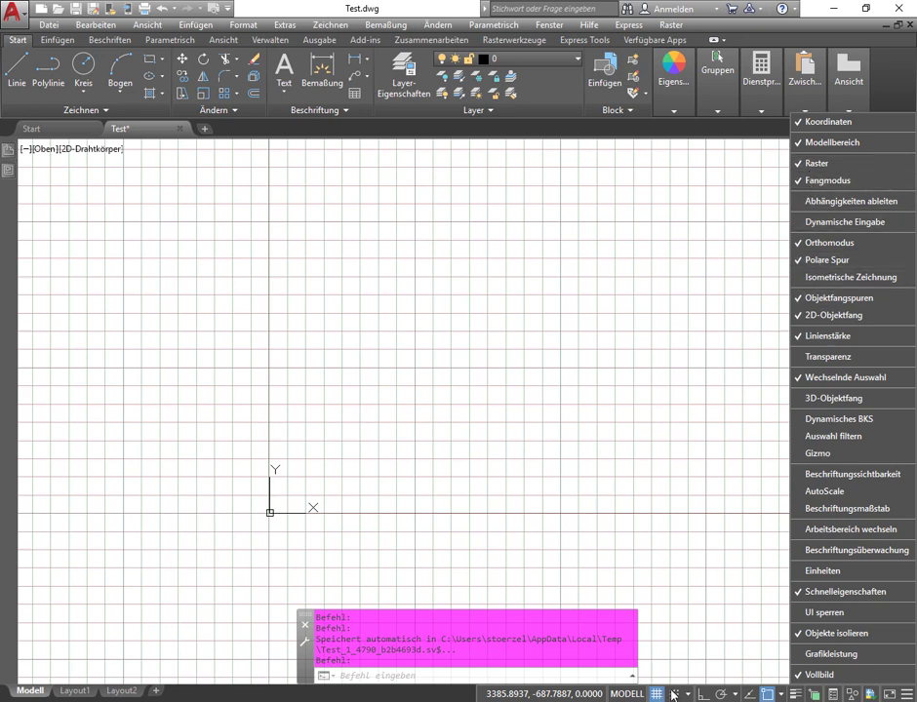
pyautogui.click(801, 223)
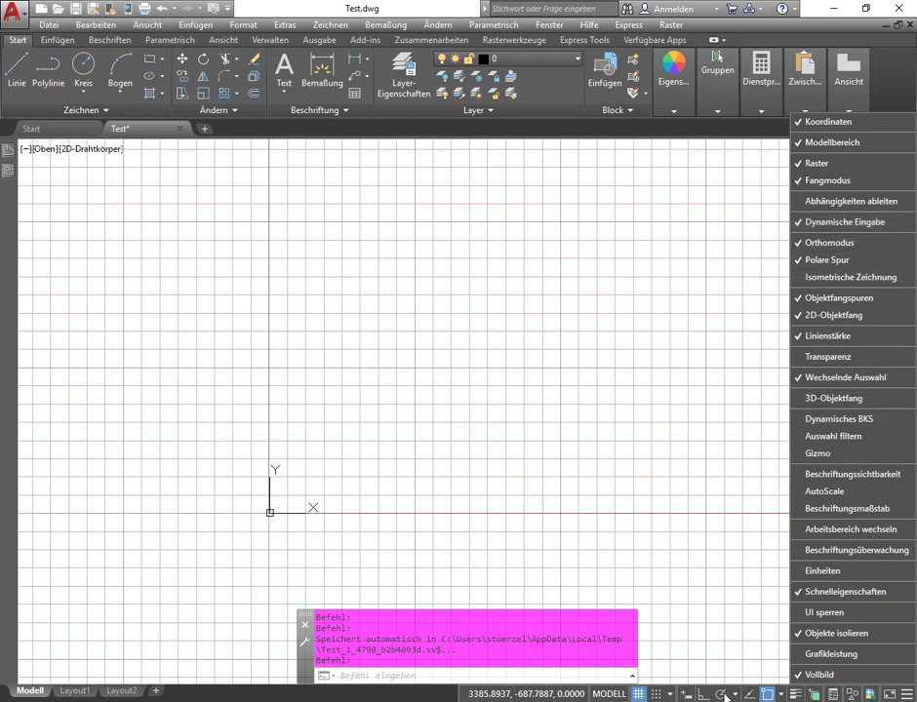
# Step: Check Polare Spur, then check and uncheck Auswahl filtern so it stays hidden
pyautogui.click(808, 261)
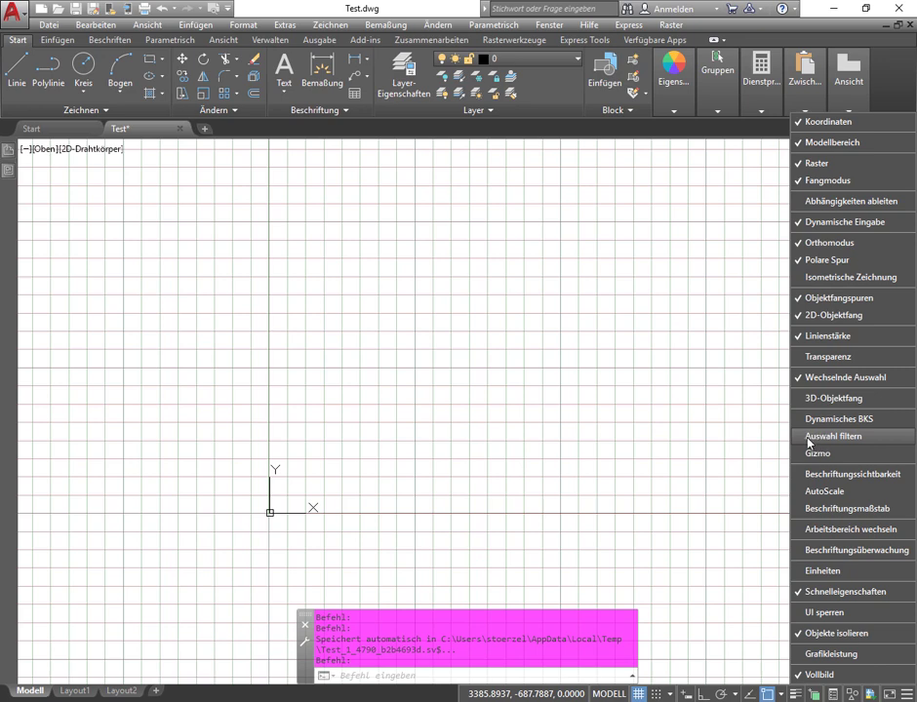
pyautogui.click(812, 438)
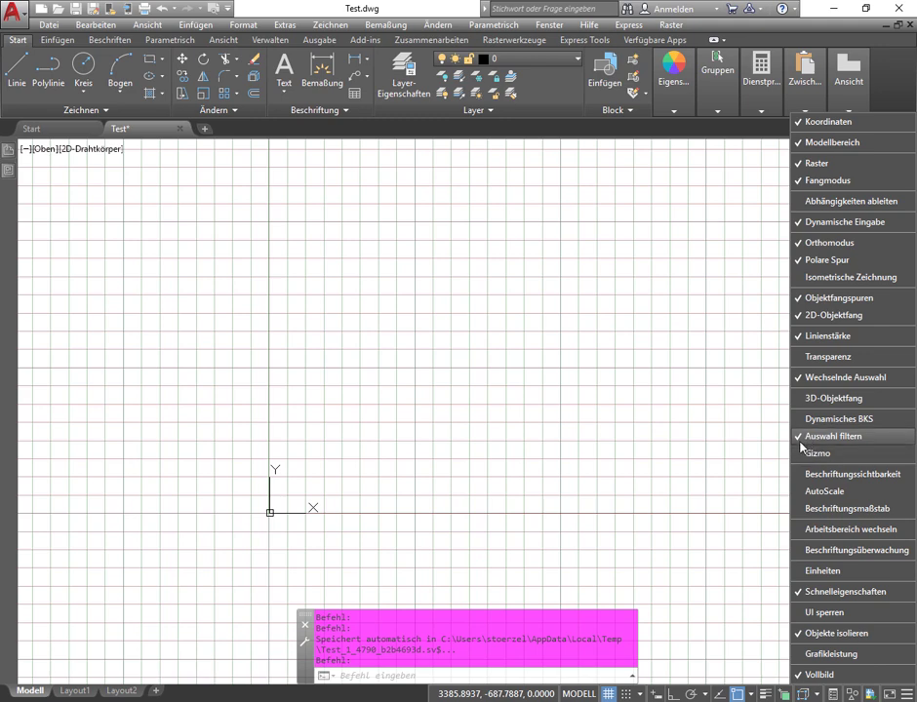
pyautogui.click(802, 439)
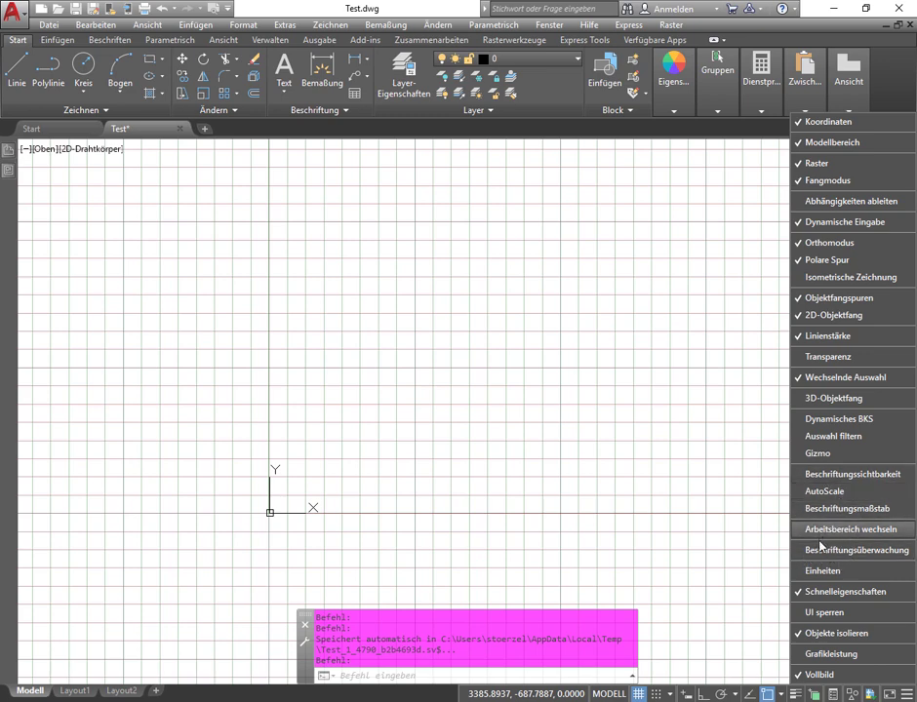
pyautogui.click(806, 574)
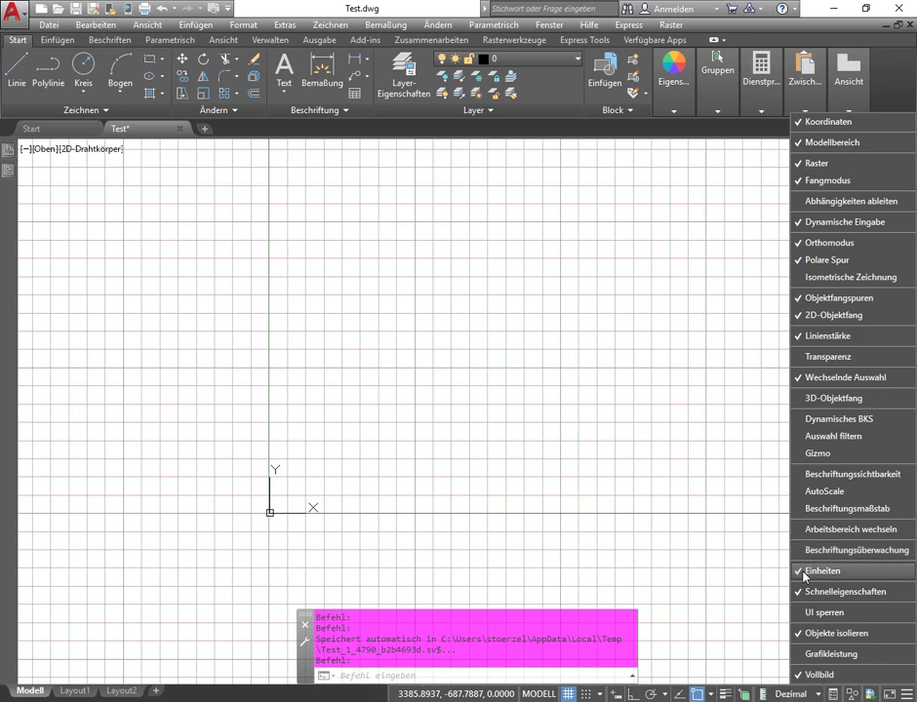
pyautogui.click(805, 573)
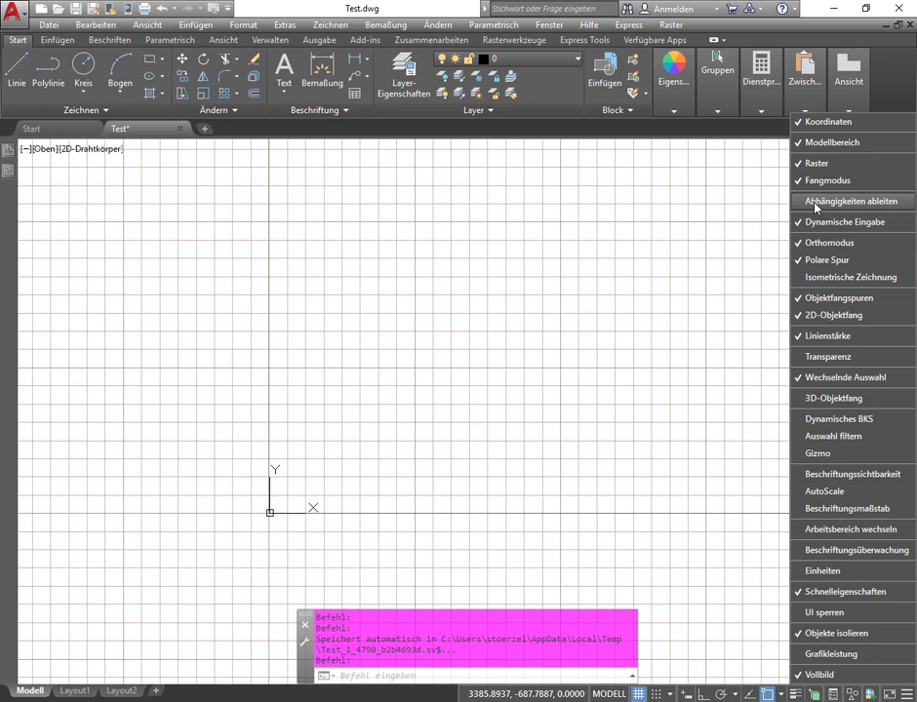
# Step: Dismiss the Anpassung menu to return to the Test.dwg drawing
pyautogui.click(727, 242)
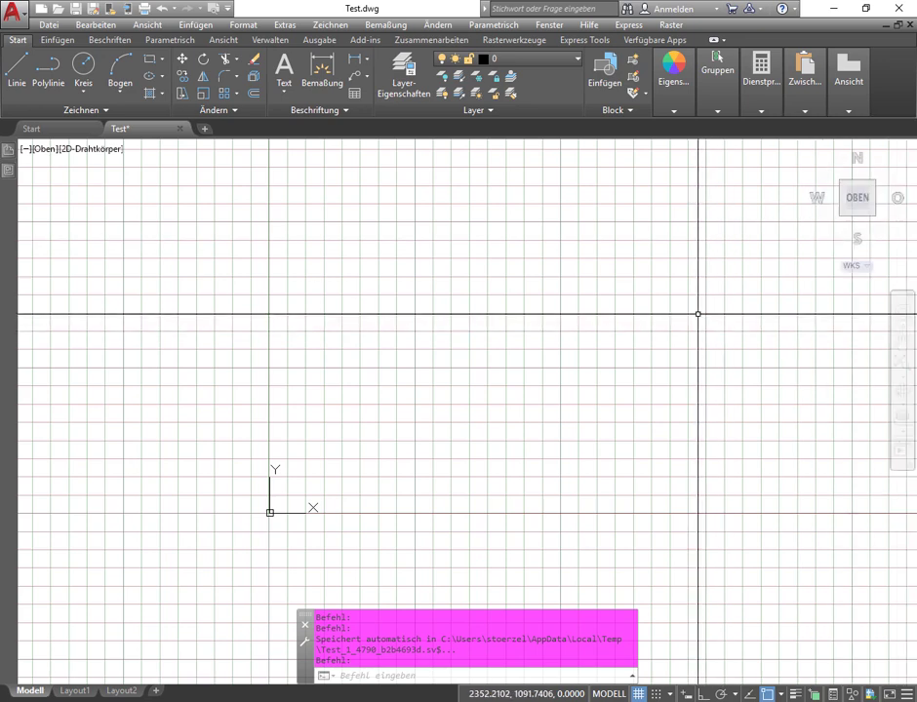